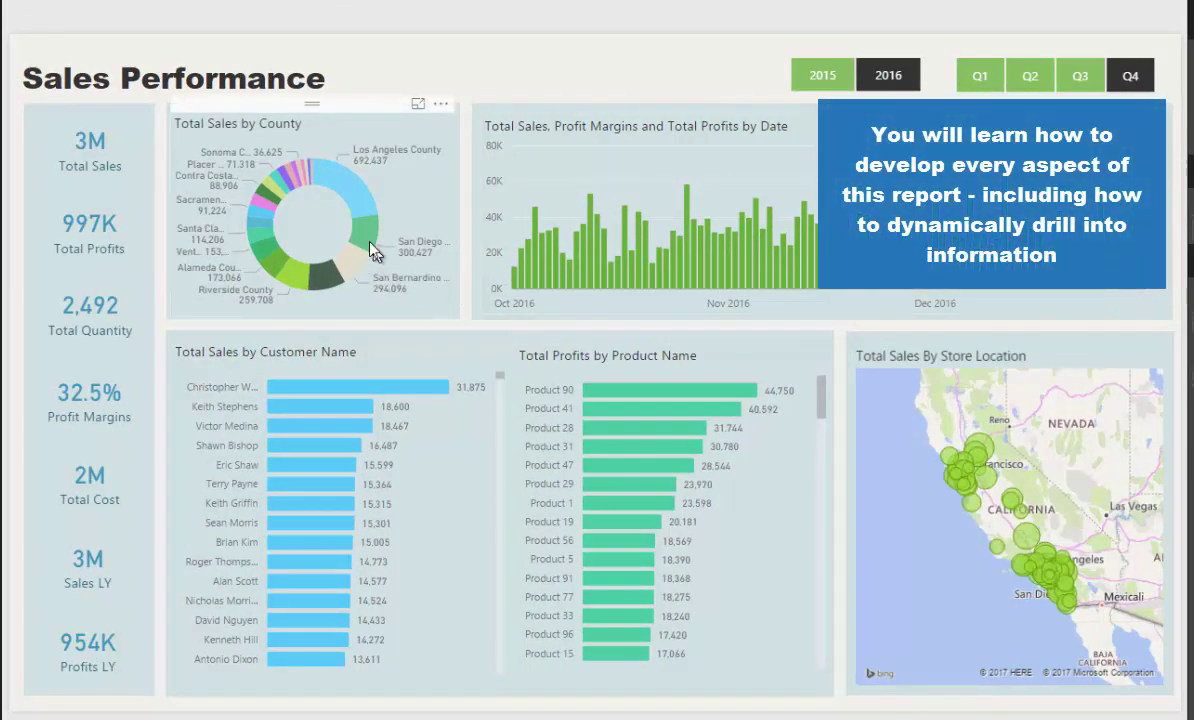
Cross-filter the report to Los Angeles County, then zoom around the full-screen store map and return
mouse_move(350, 198)
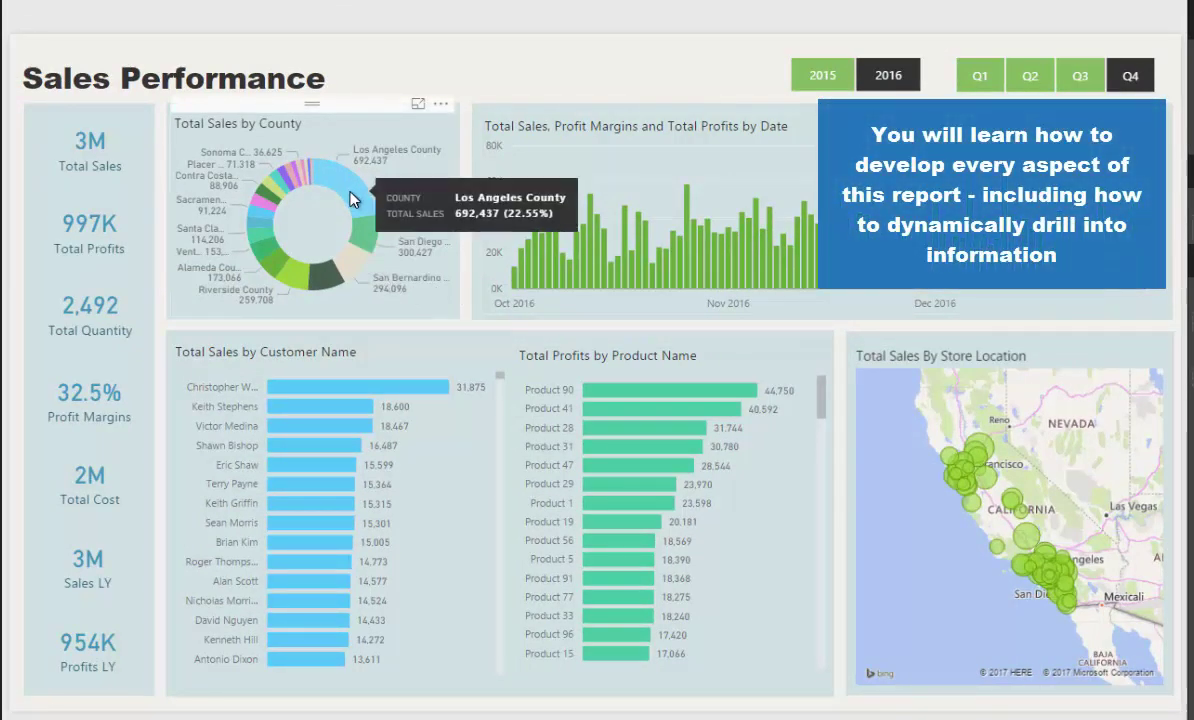
click(350, 198)
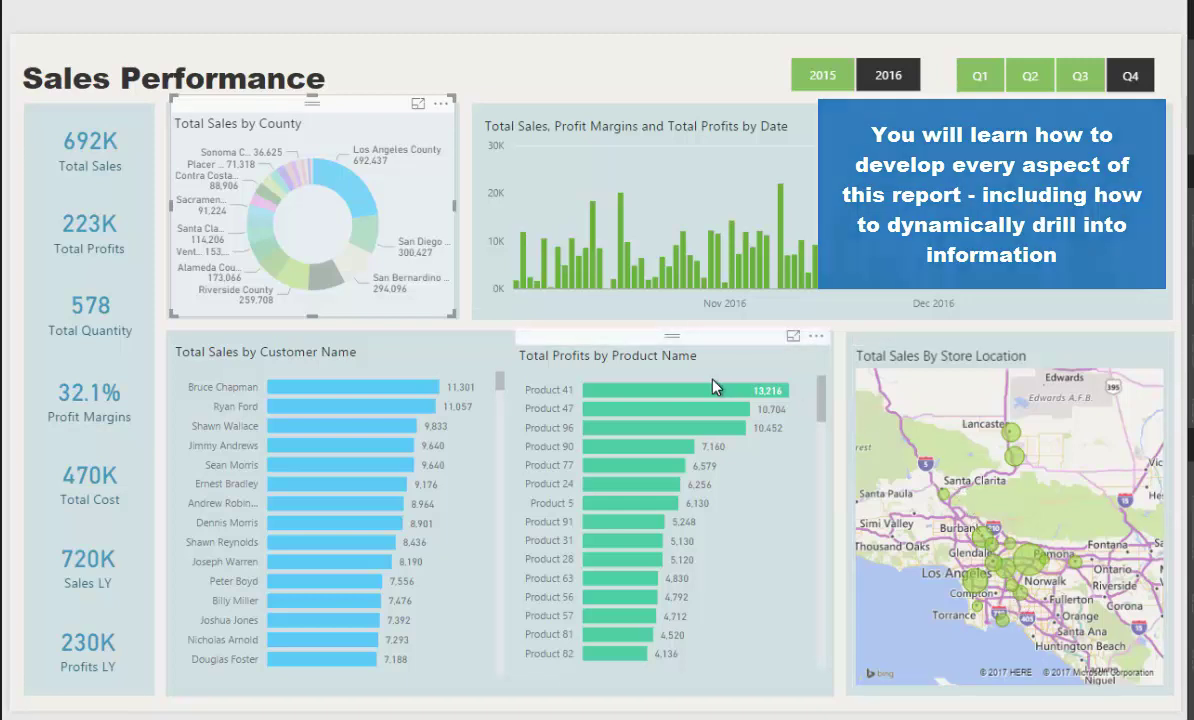
click(1129, 341)
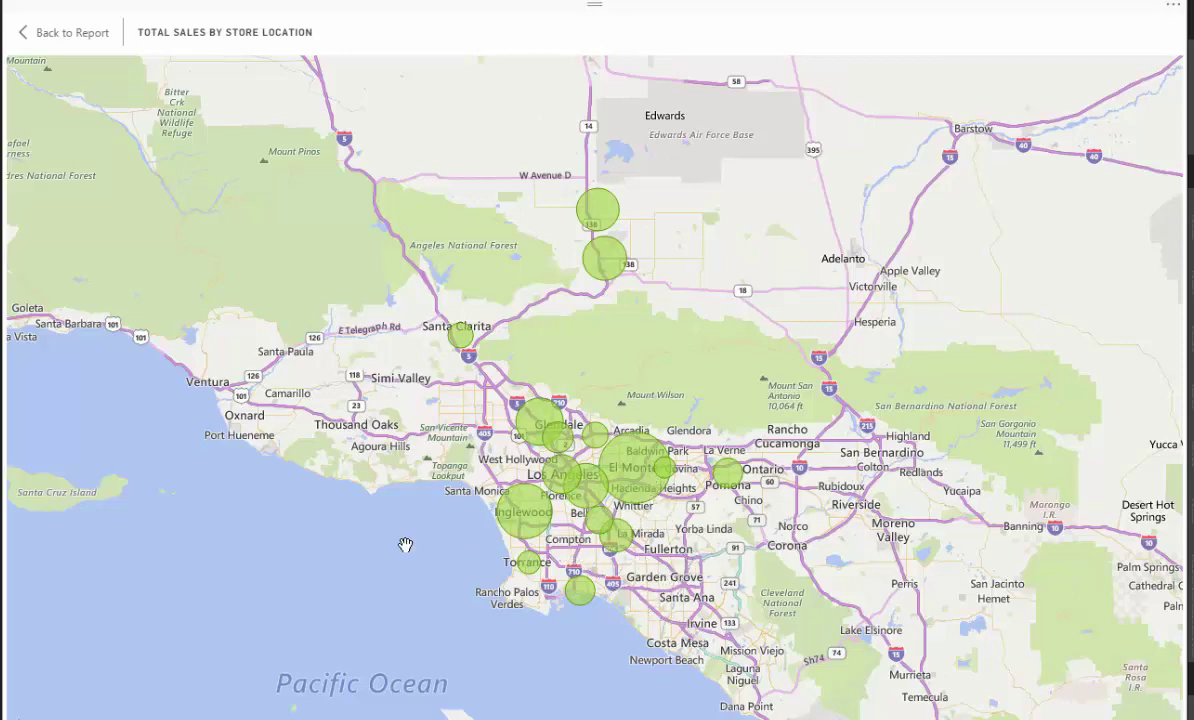
scroll(405, 544, up, 5)
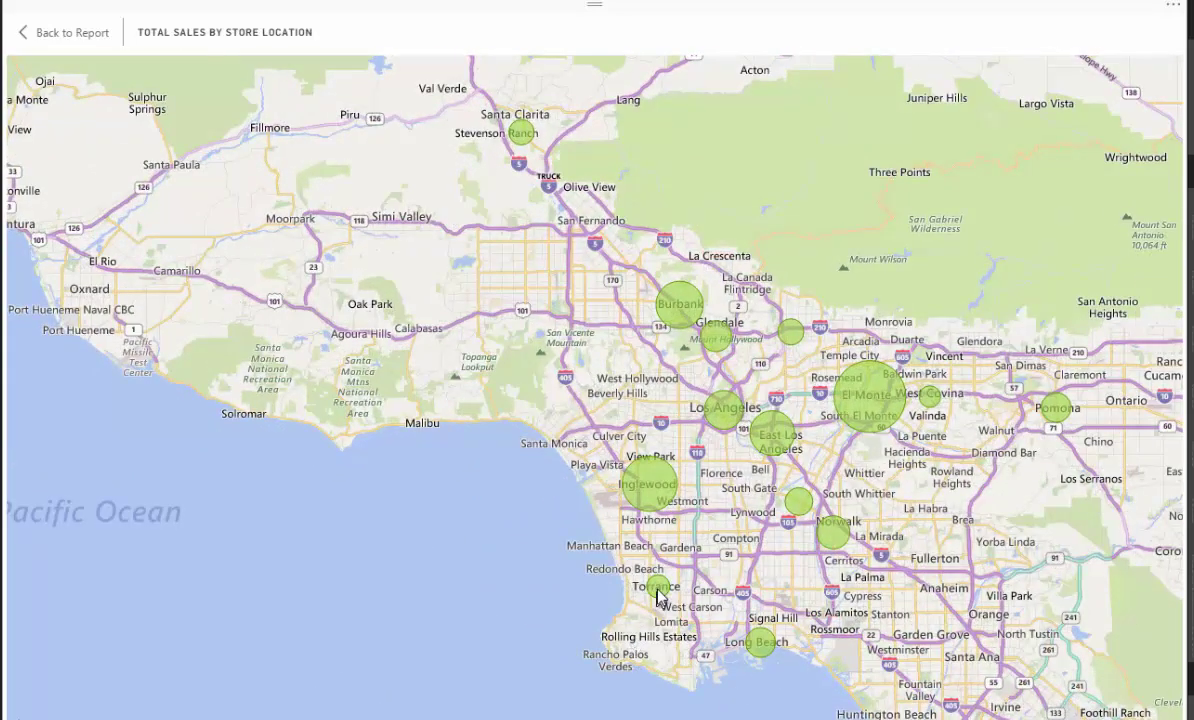
mouse_move(657, 591)
scroll(657, 592, down, 10)
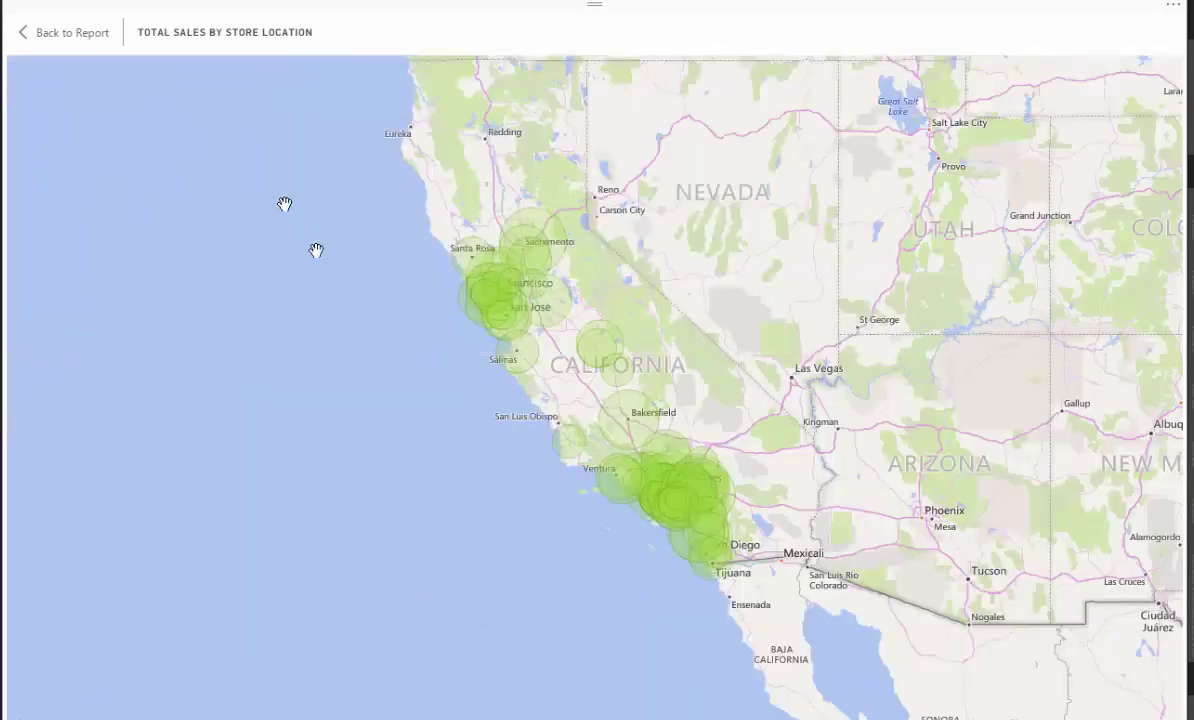
click(70, 33)
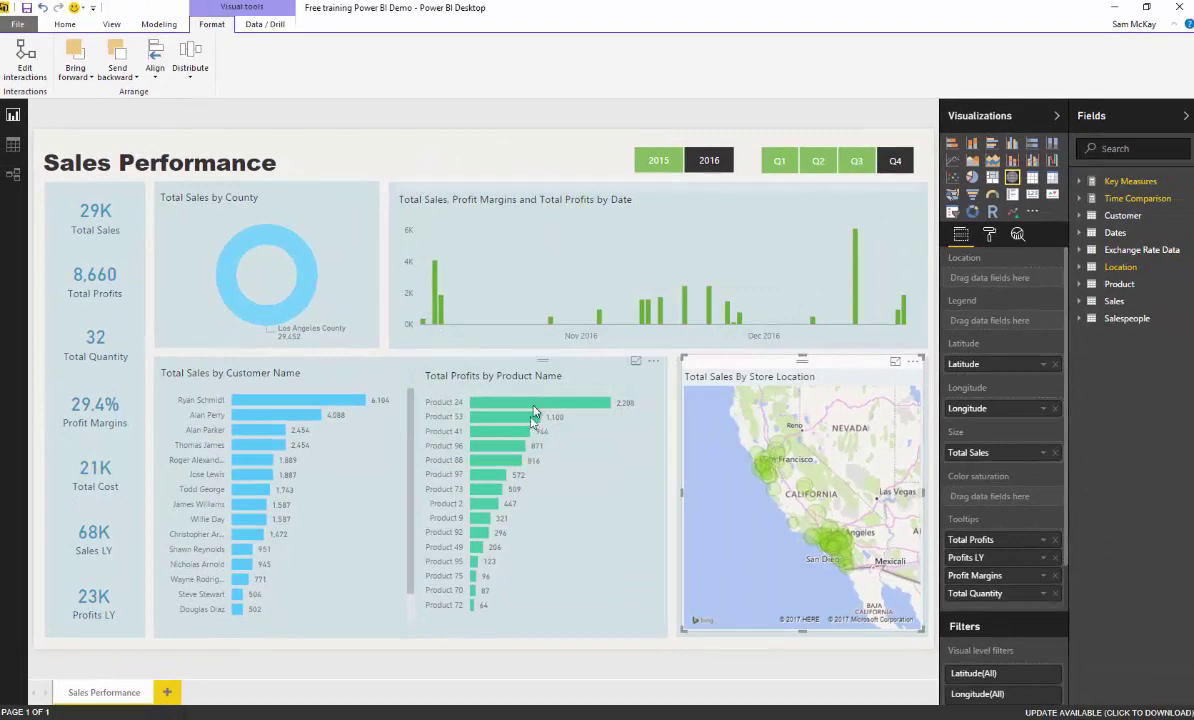
Apply and then clear the top customer's cross-filter, then bring the Excel sales workbook forward
click(283, 404)
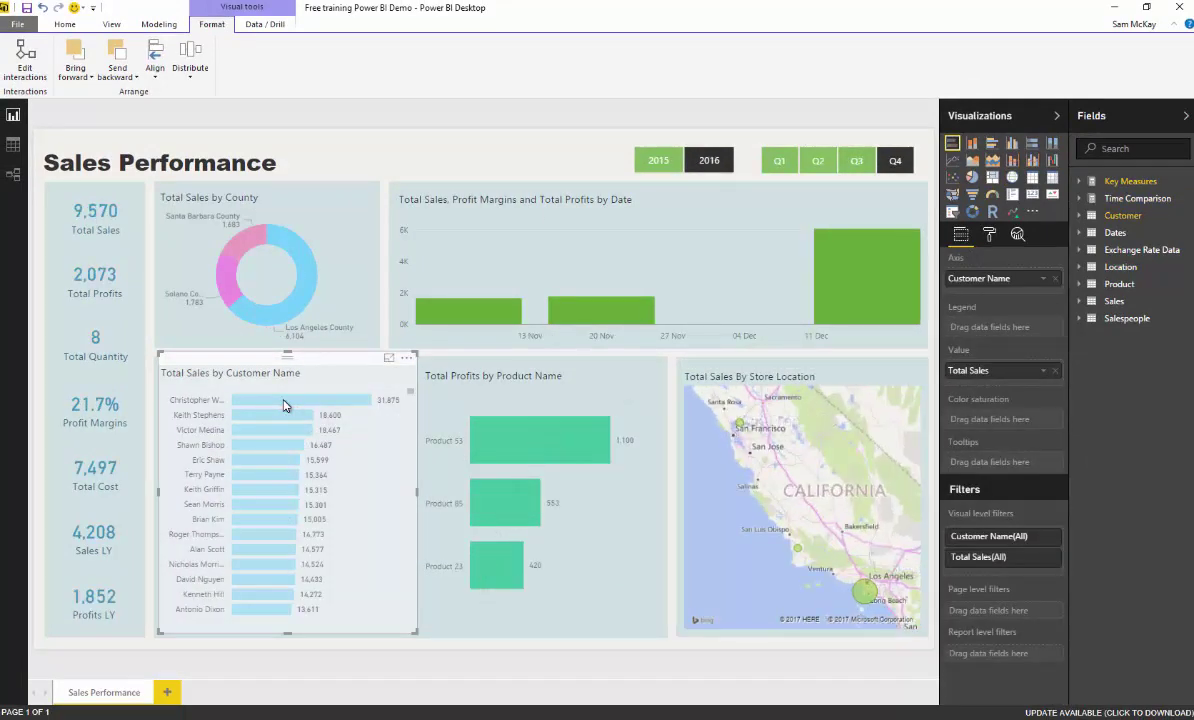
click(283, 404)
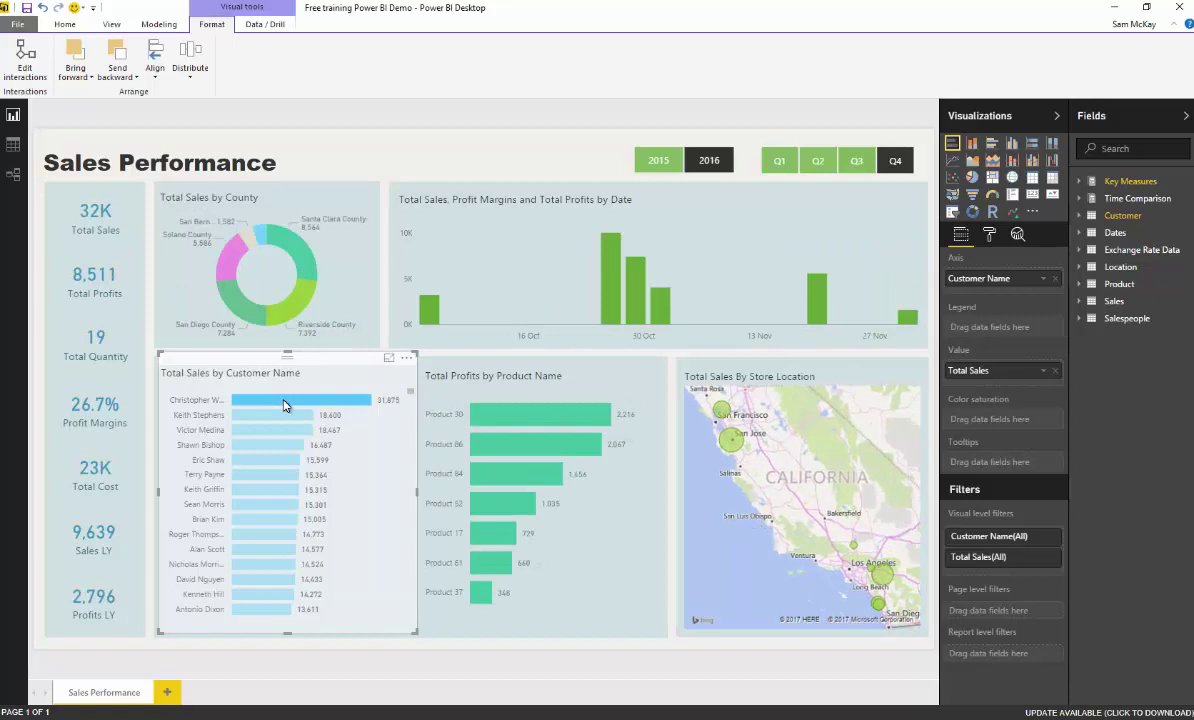
click(282, 405)
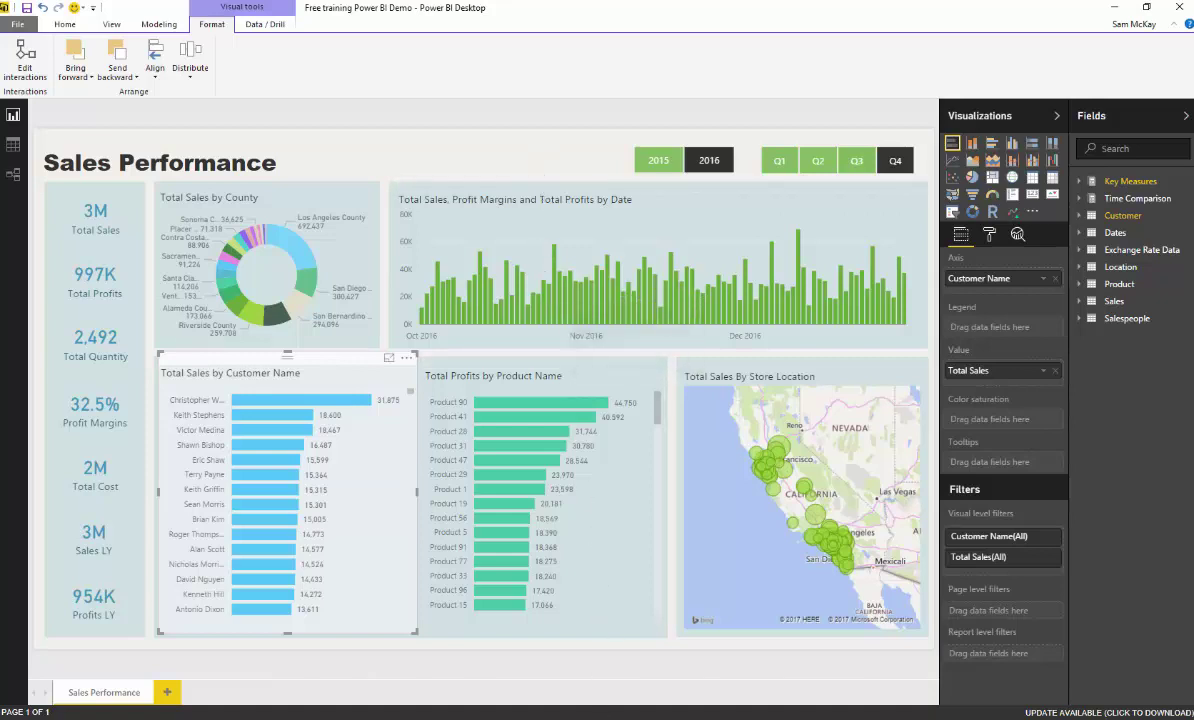
click(610, 719)
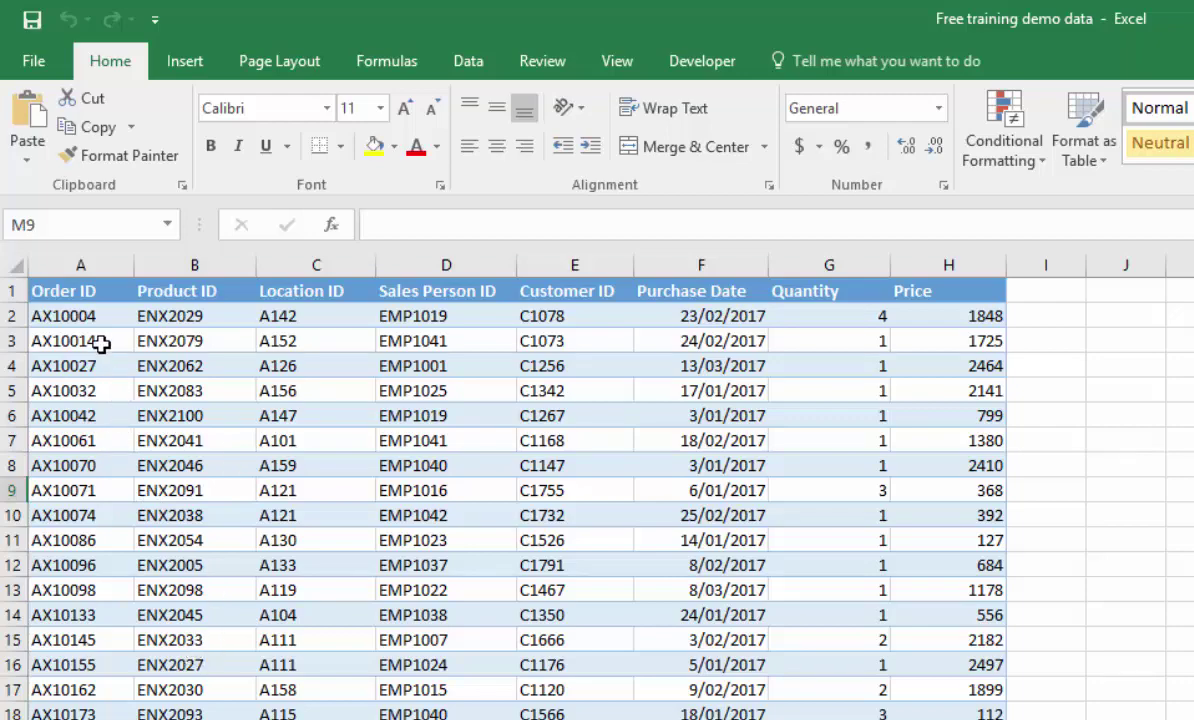
Browse the 2017, 2016 and 2015 Sales sheets, highlighting order rows and the B9:D20 IDs
drag(101, 343, 525, 531)
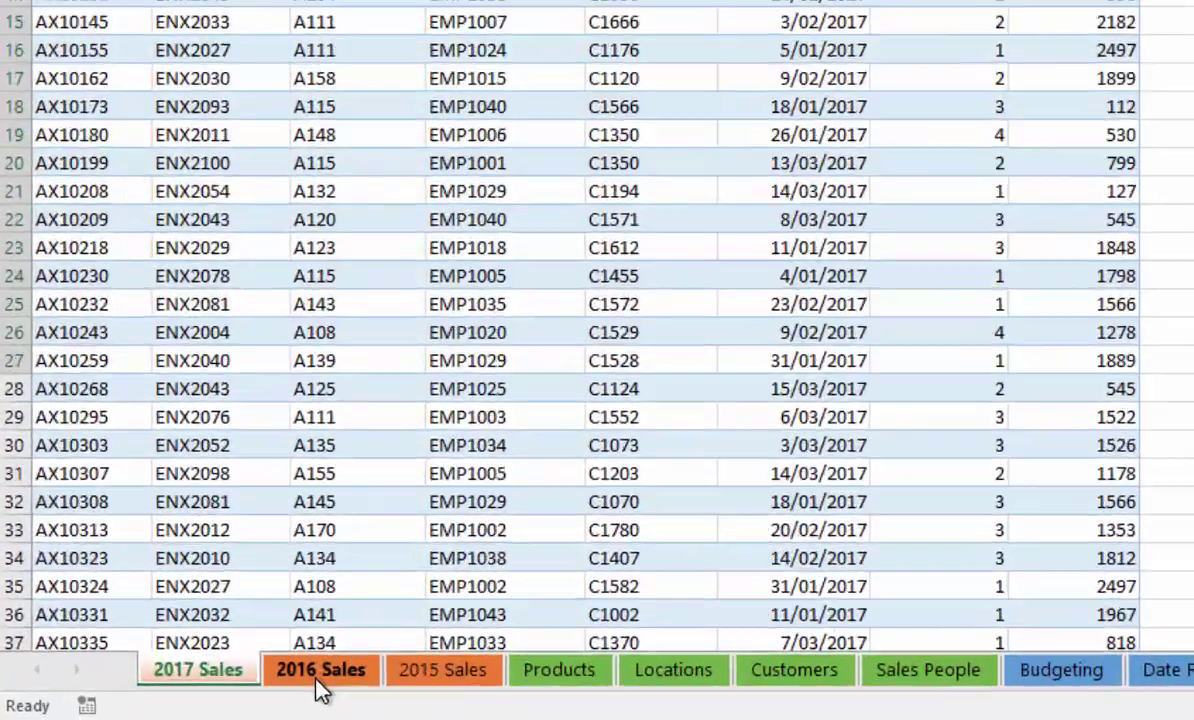
click(161, 697)
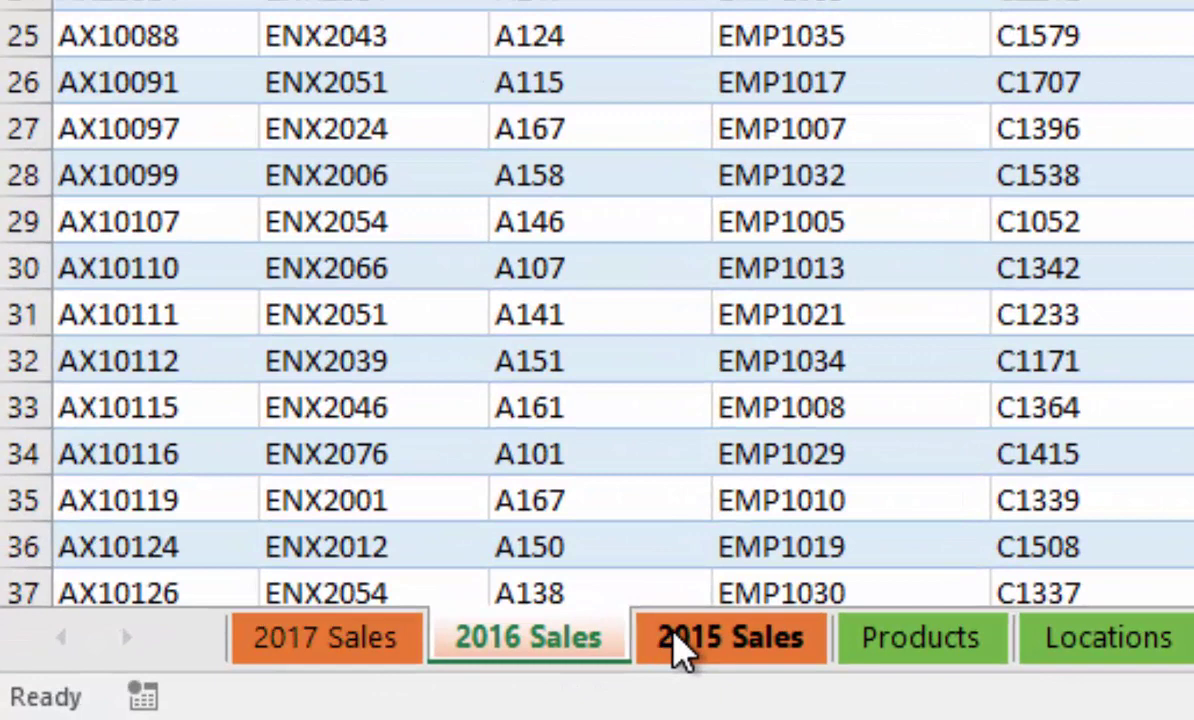
click(682, 648)
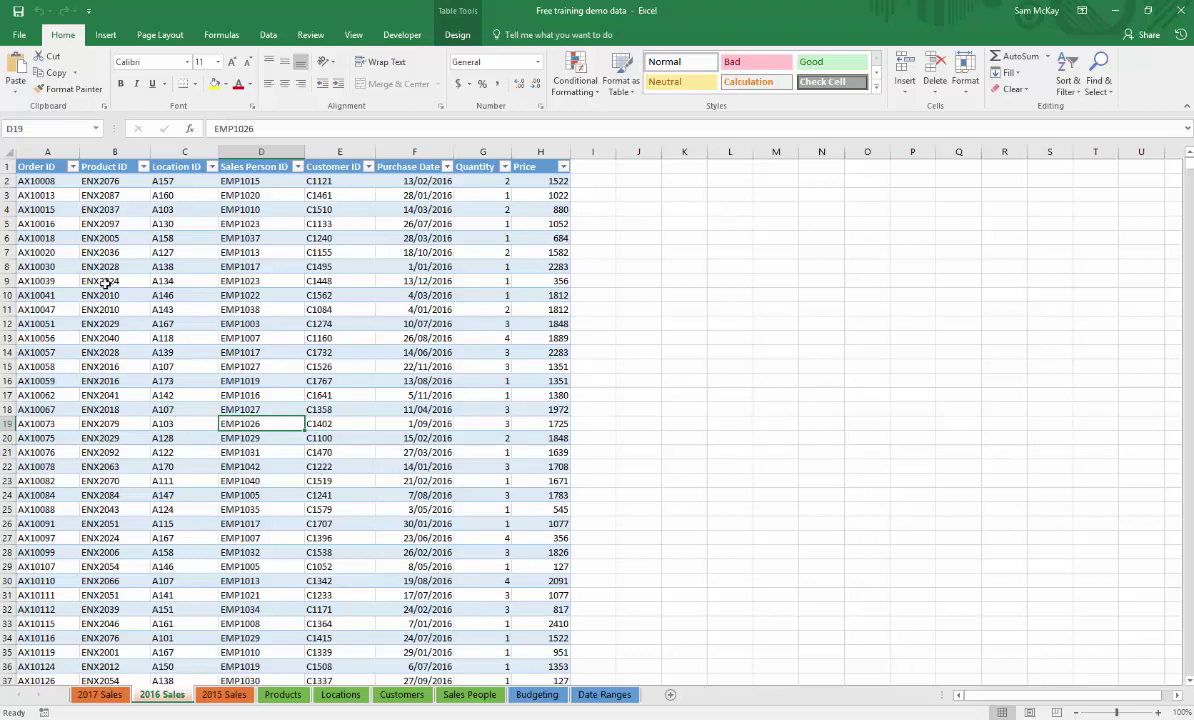
drag(105, 283, 288, 438)
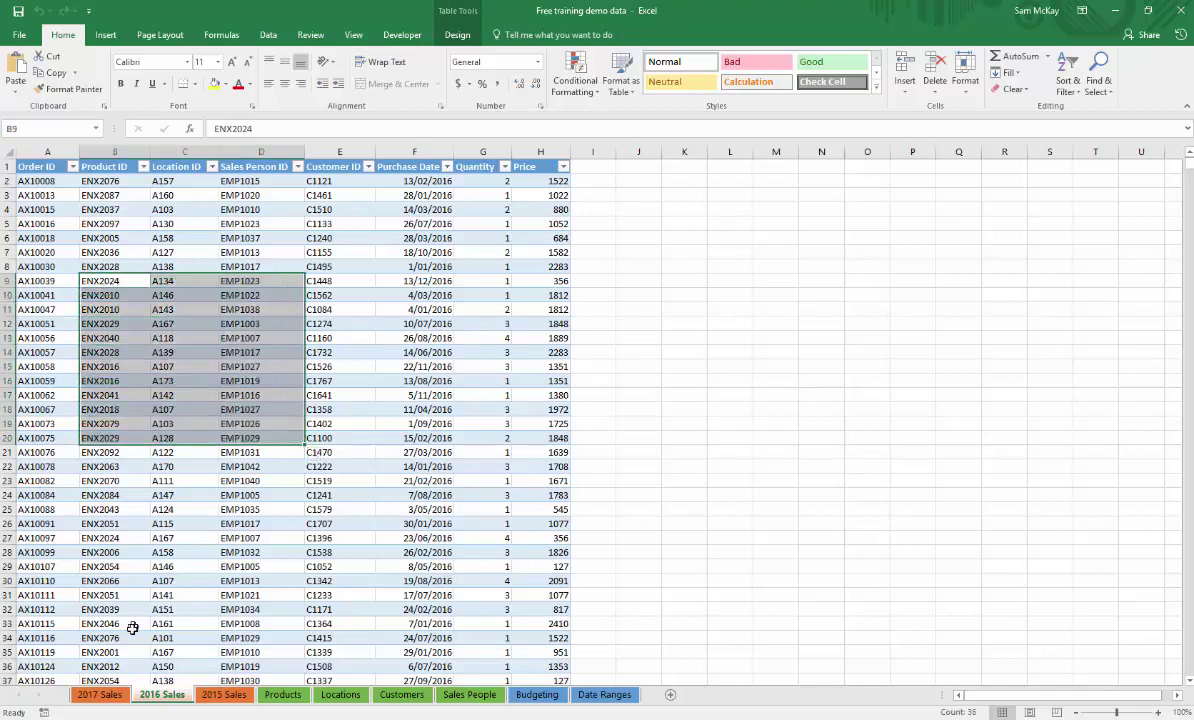
click(100, 695)
click(160, 695)
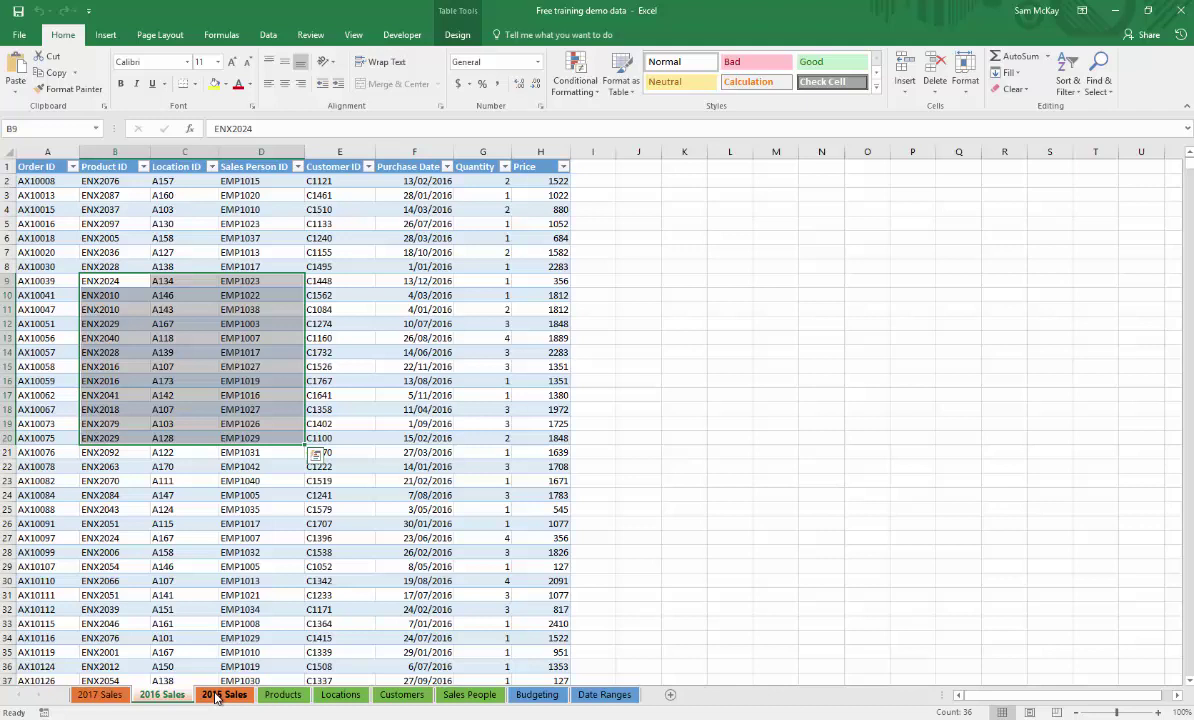
click(216, 695)
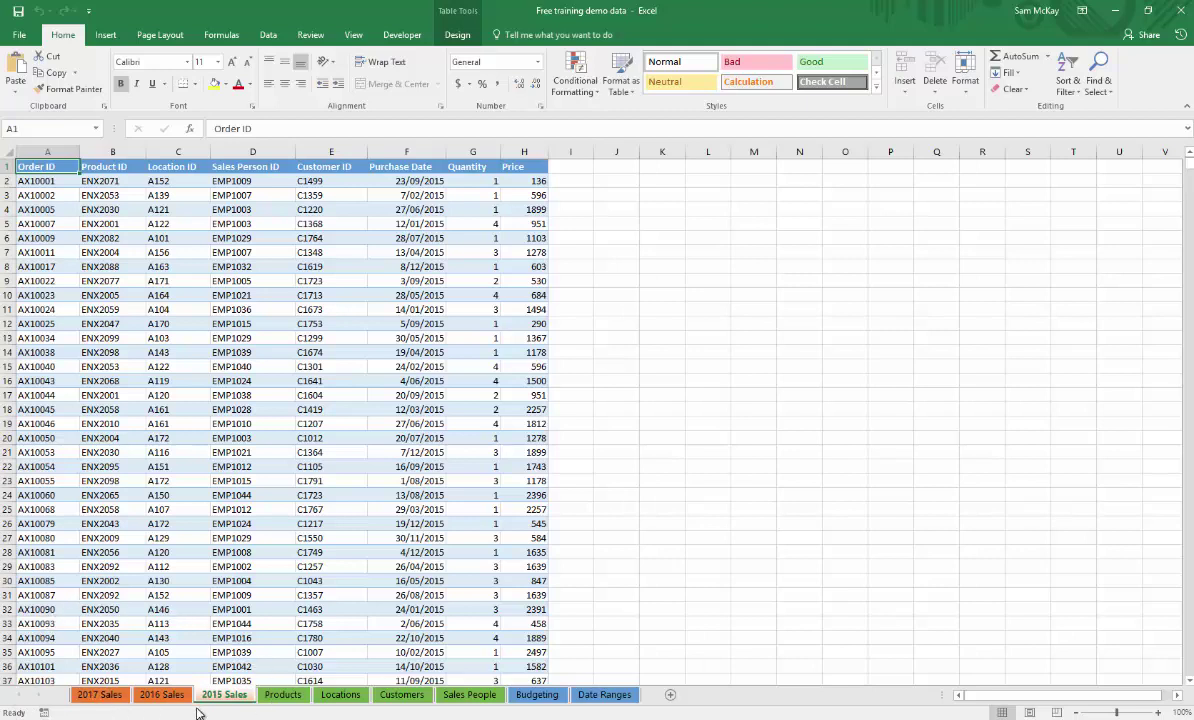
Review the Products table's names, costs and prices, then highlight the Locations sheet's city details
click(281, 695)
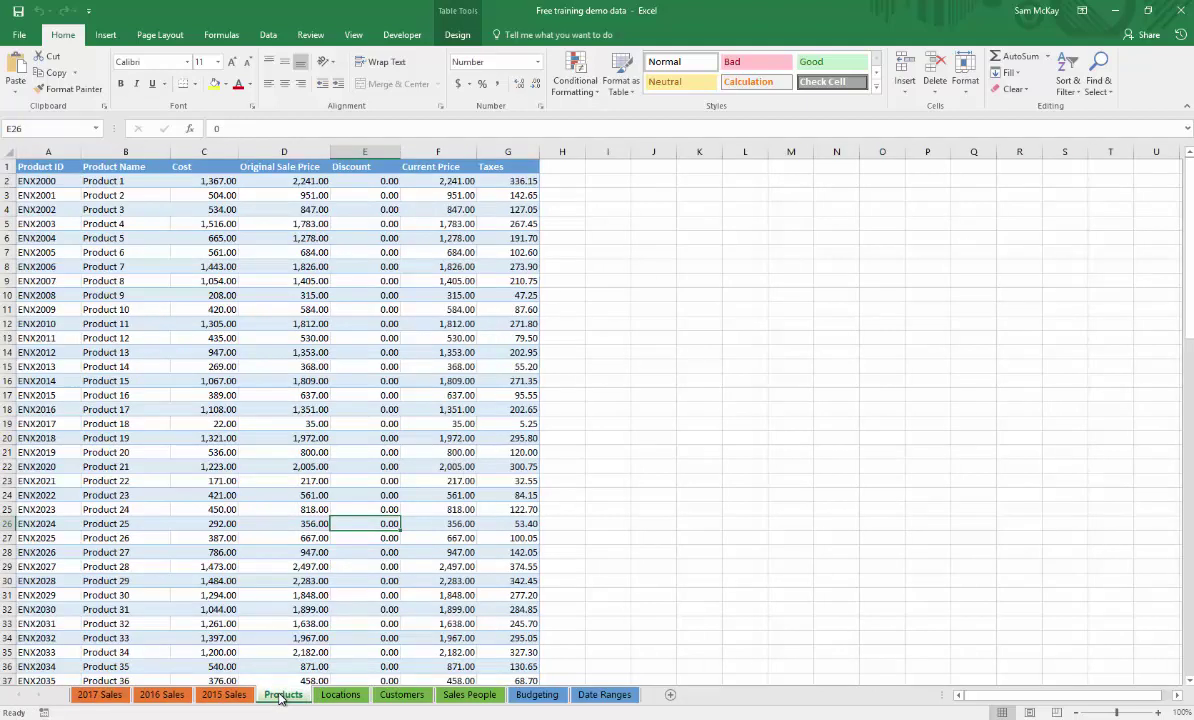
drag(40, 167, 437, 552)
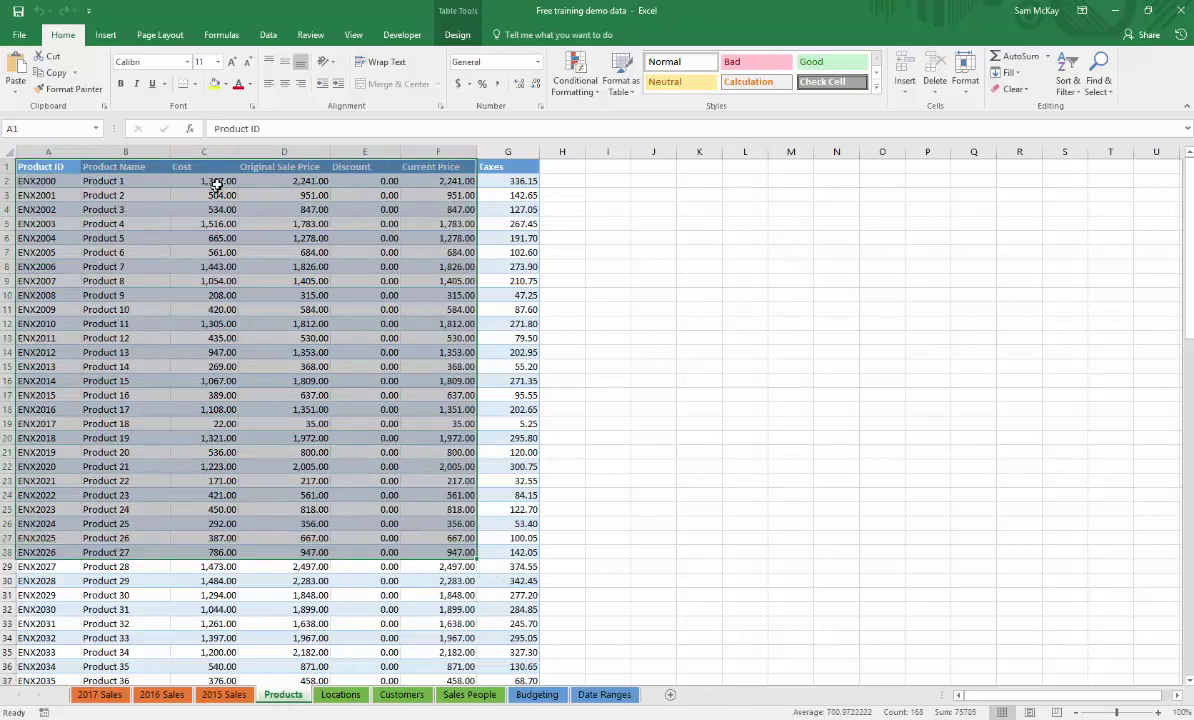
drag(118, 195, 123, 284)
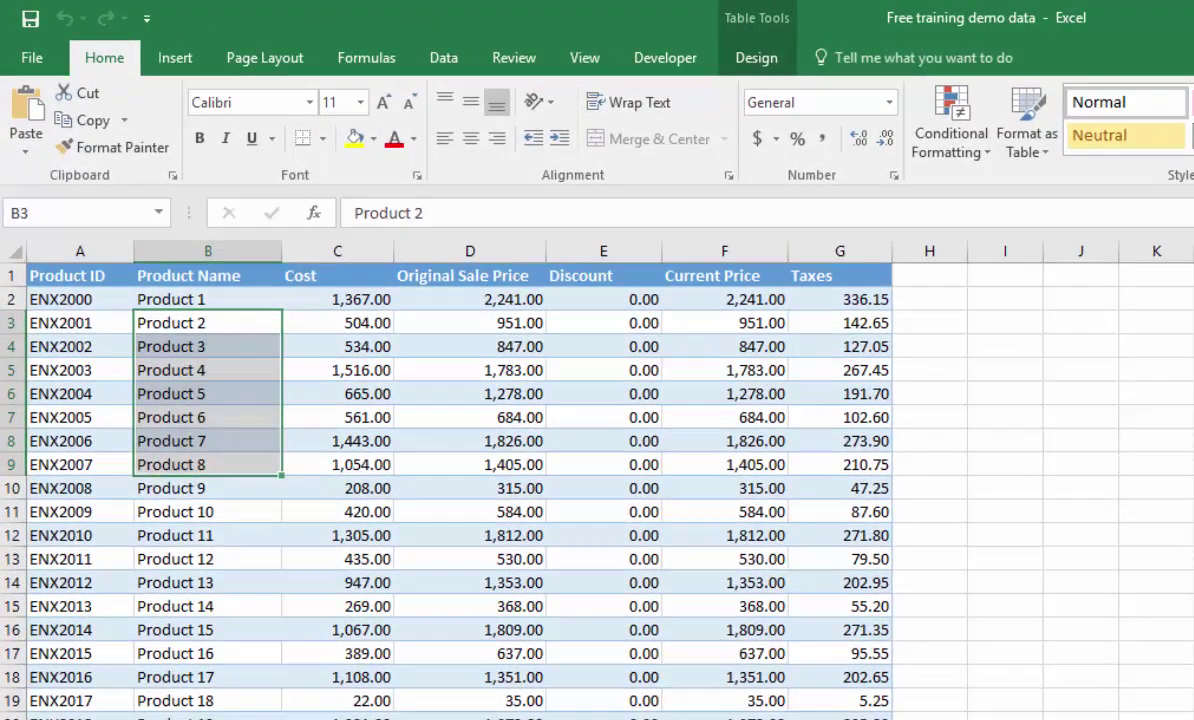
key(ctrl+Page_Down)
drag(128, 320, 1190, 719)
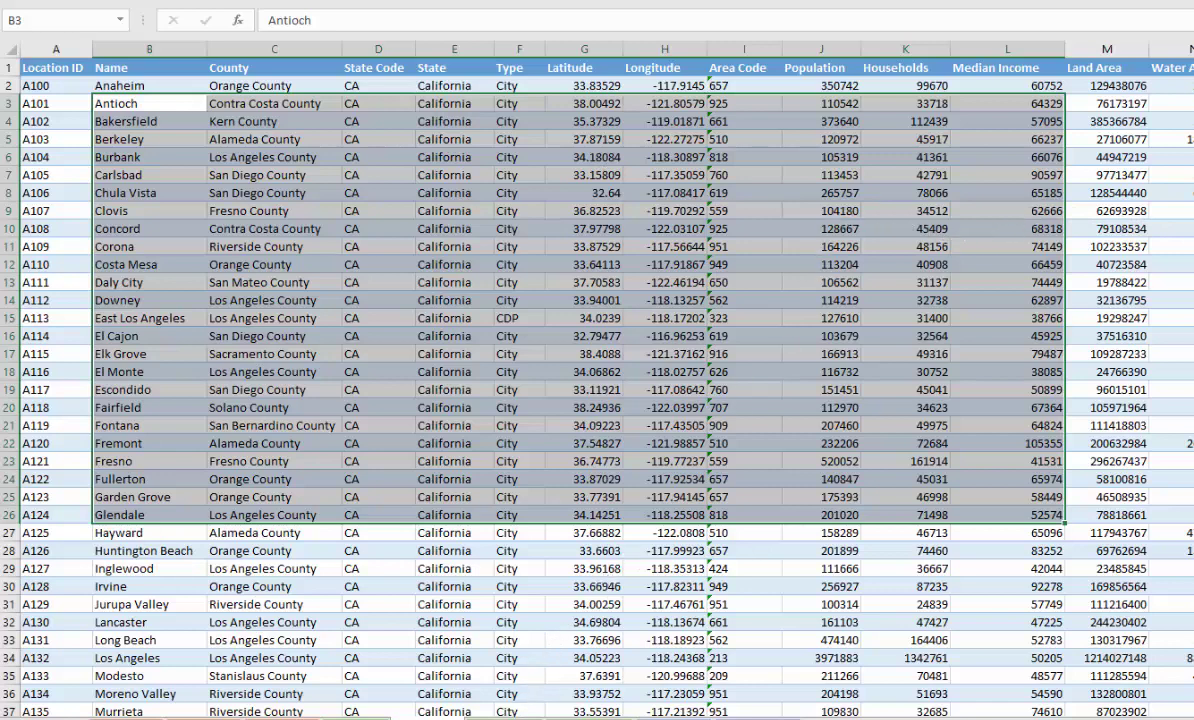
Page through the Customers and Sales People sheets, highlighting their ID and name lists
key(ctrl+Page_Down)
drag(96, 122, 120, 372)
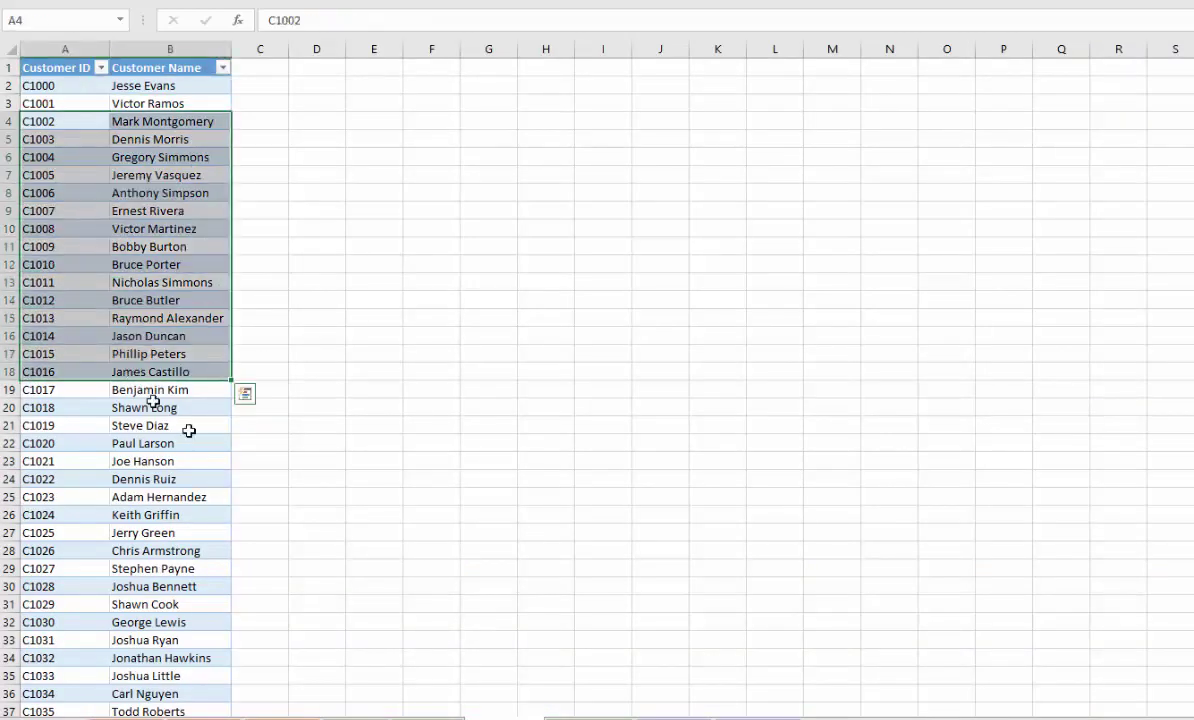
key(ctrl+Page_Down)
drag(79, 122, 145, 392)
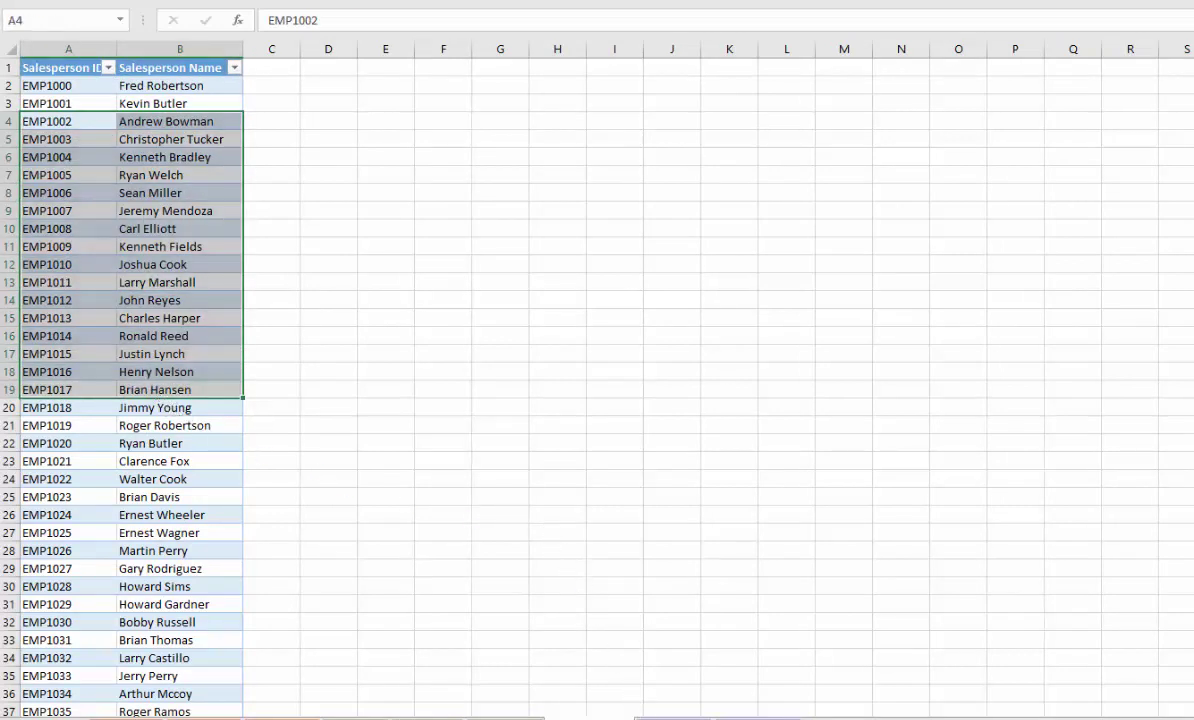
Scroll through the Budgeting city revenue list, then move on to the Date Ranges sheet
key(ctrl+Page_Down)
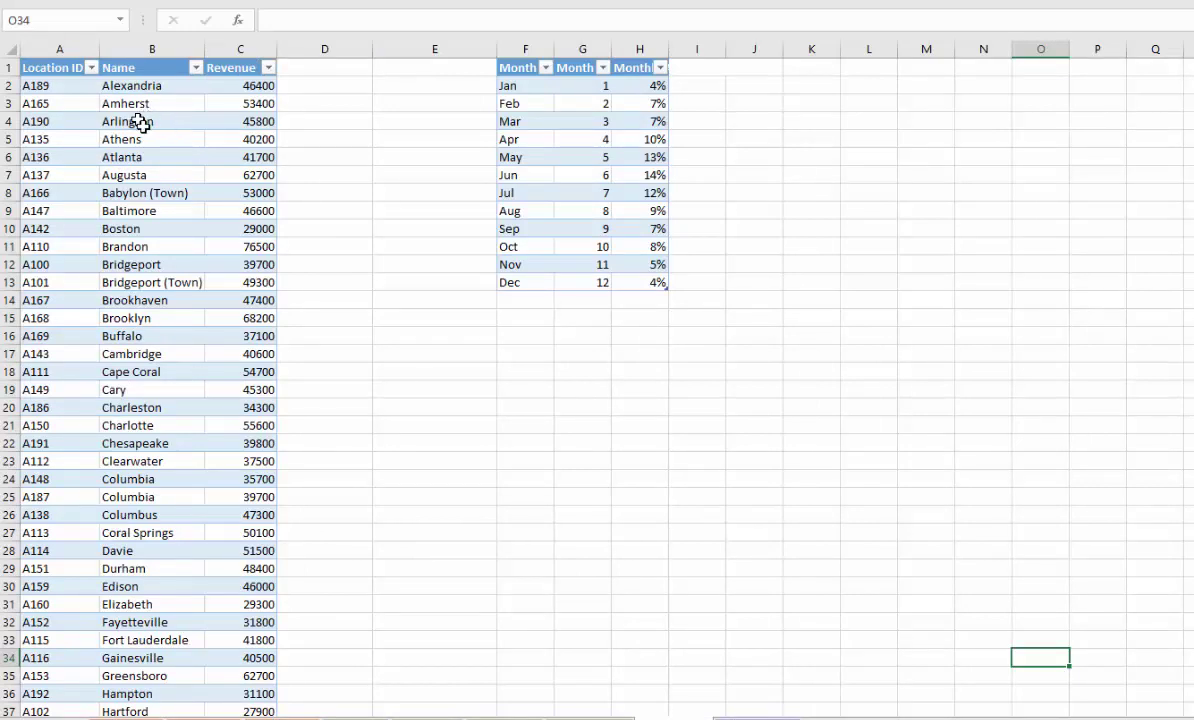
scroll(99, 259, down, 6)
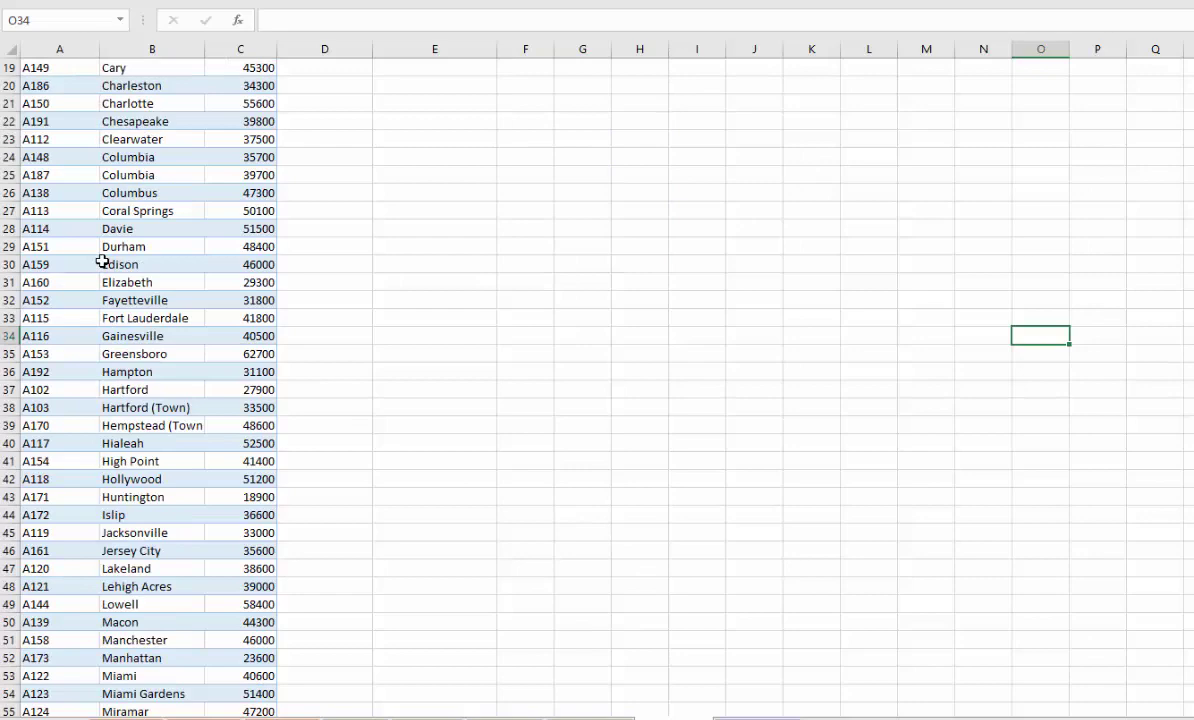
scroll(102, 261, down, 7)
scroll(102, 261, up, 10)
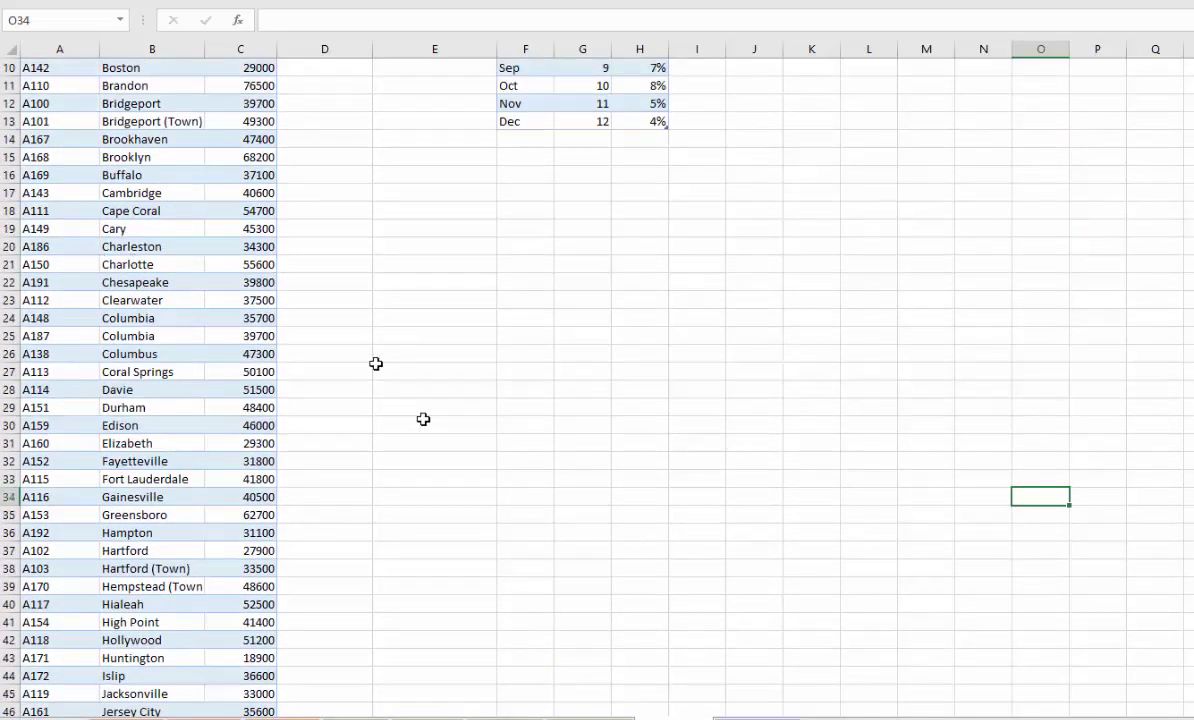
click(720, 718)
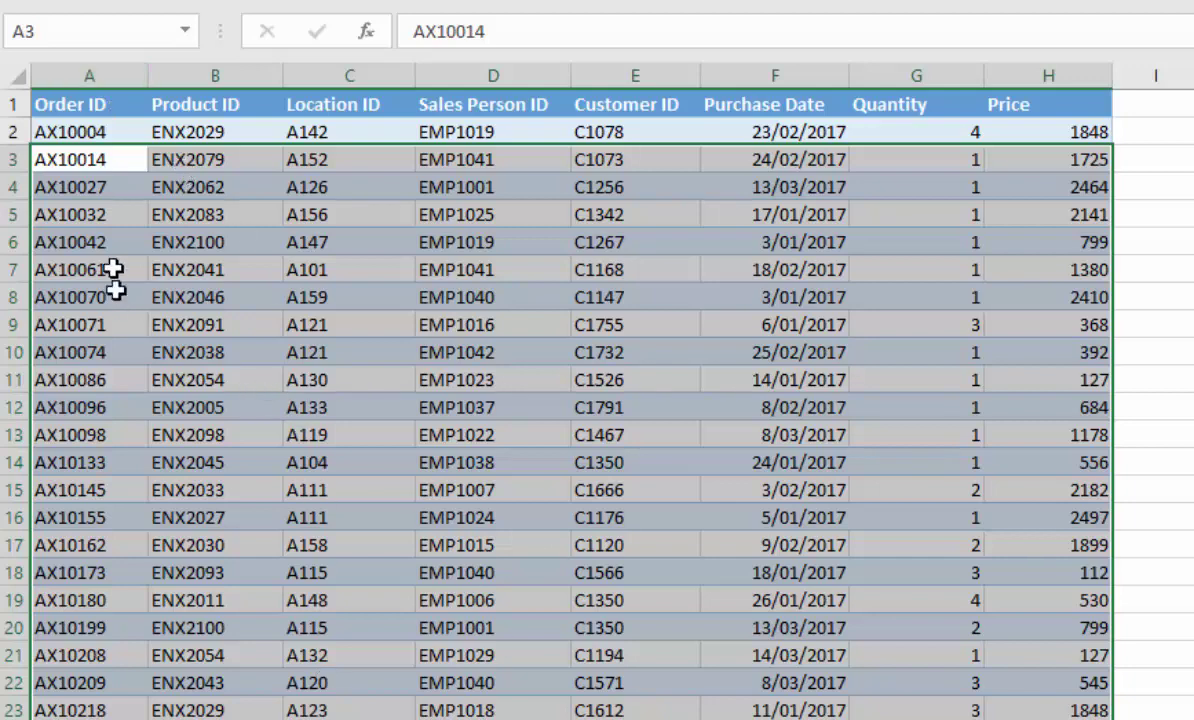
Highlight the Order ID, Product ID, Location ID, Sales Person ID, Quantity, Price and Purchase Date columns in turn
drag(90, 131, 85, 683)
drag(190, 131, 200, 690)
drag(346, 139, 333, 698)
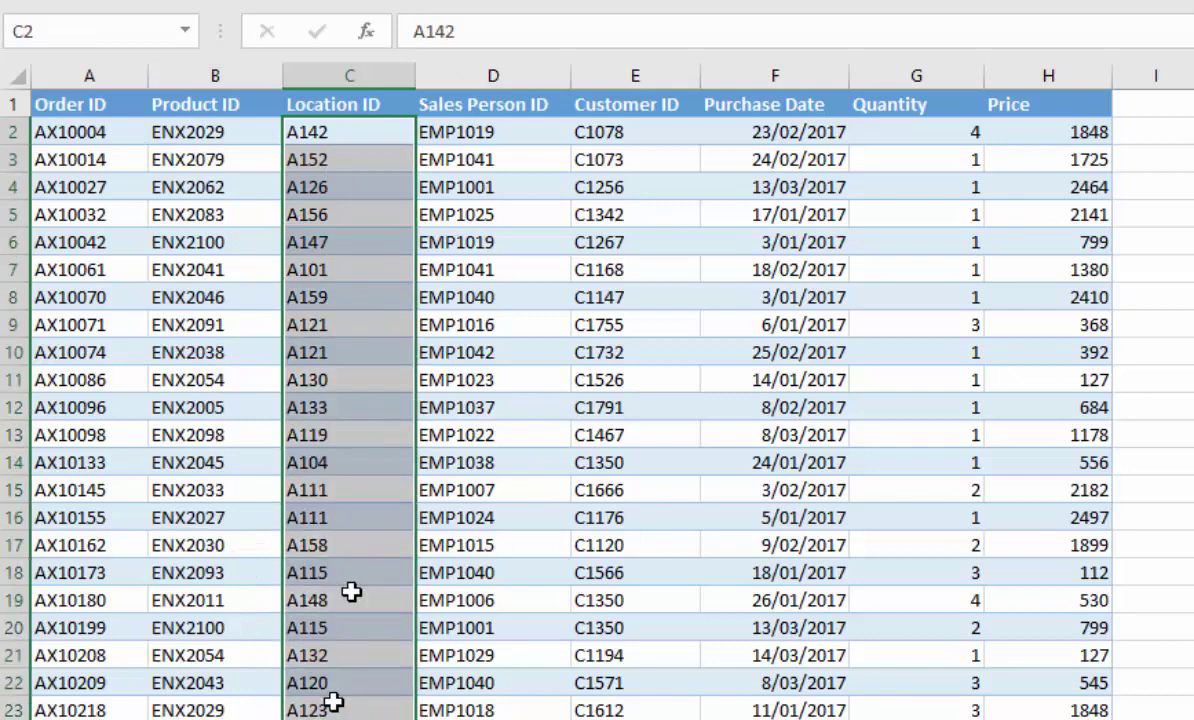
drag(482, 136, 470, 705)
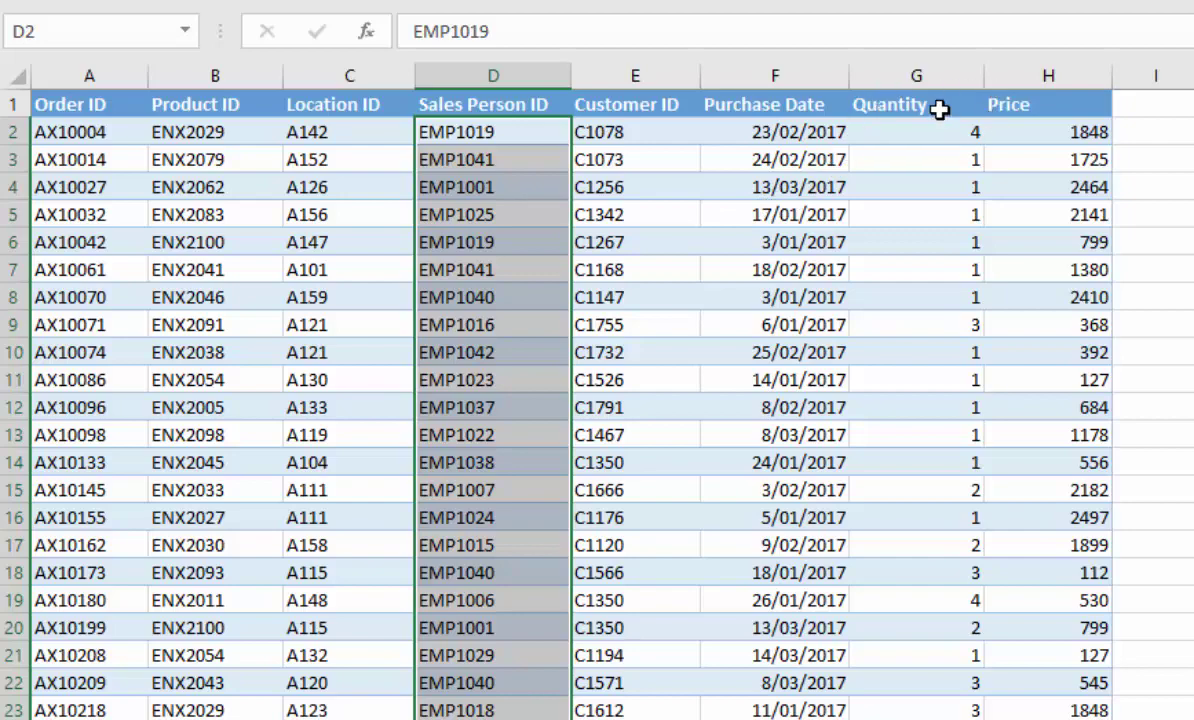
drag(935, 108, 935, 570)
drag(1045, 108, 1045, 545)
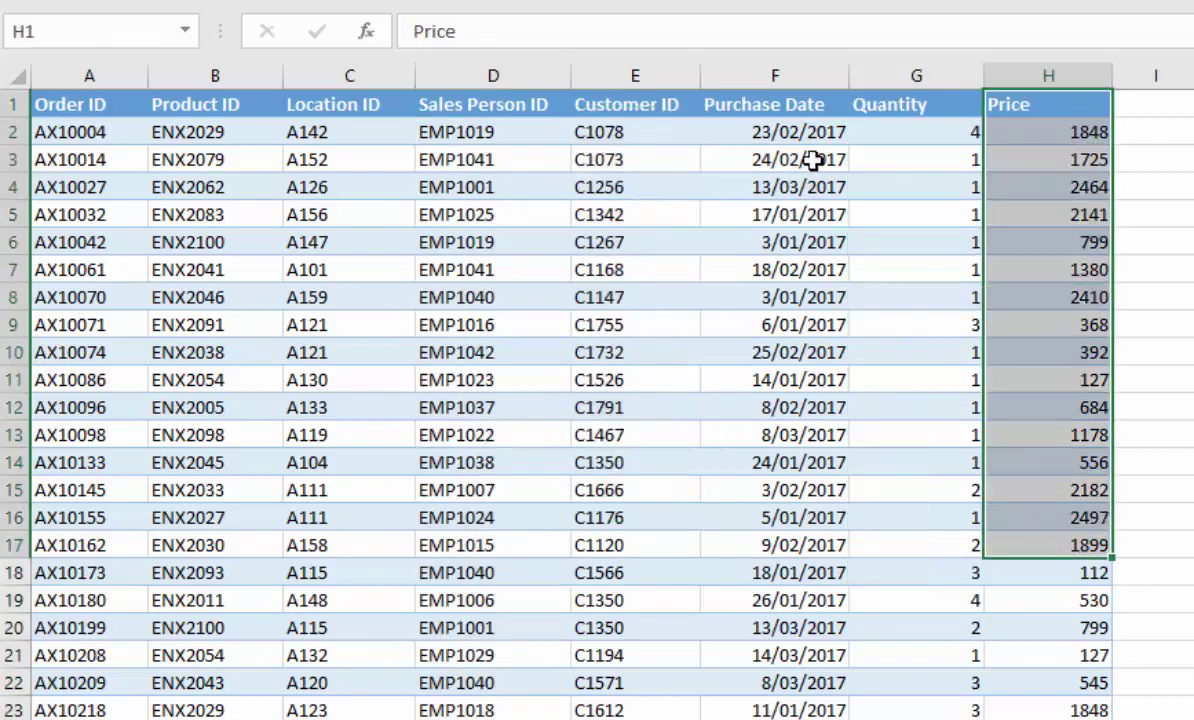
click(760, 140)
key(ctrl+shift+Down)
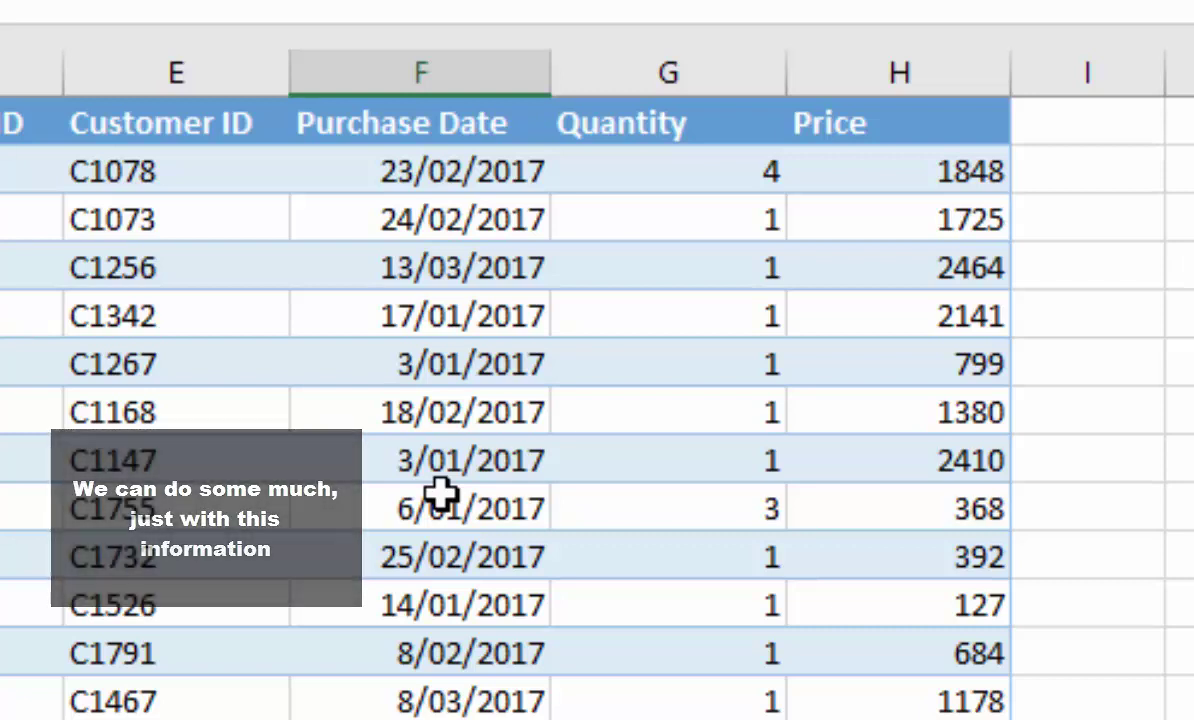
Select the entire sales orders table, then start and cancel an edit of the Order ID header in A1
click(30, 505)
key(ctrl+a)
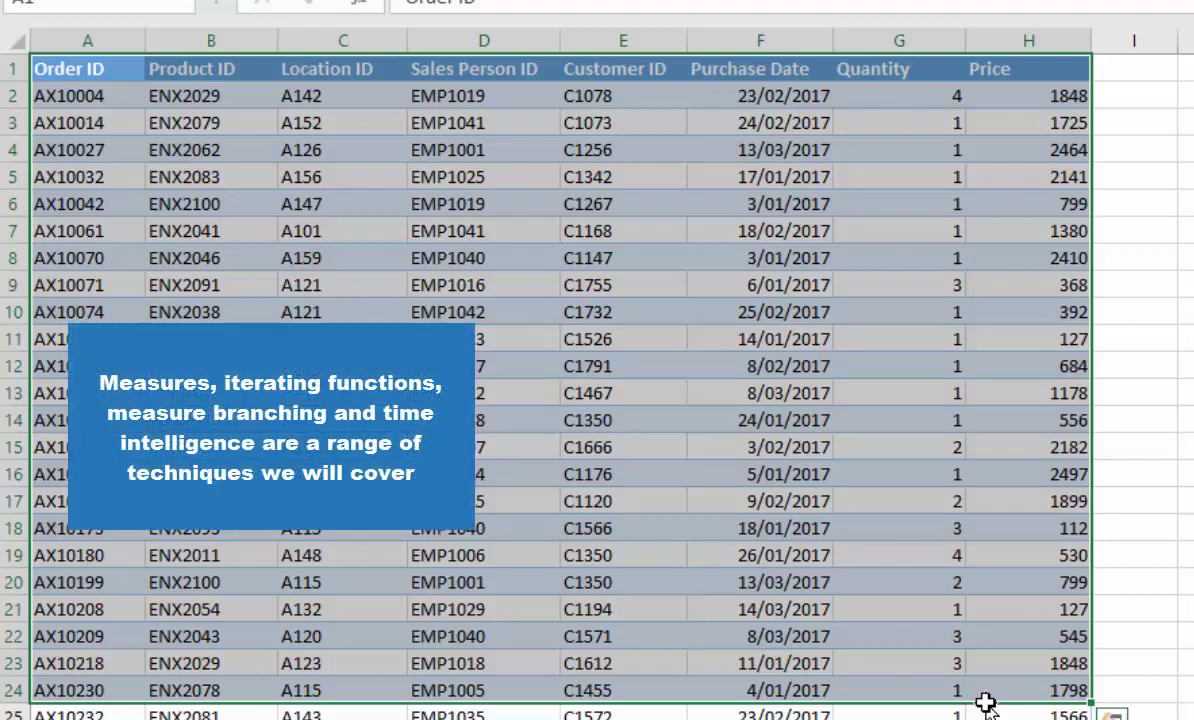
key(BackSpace)
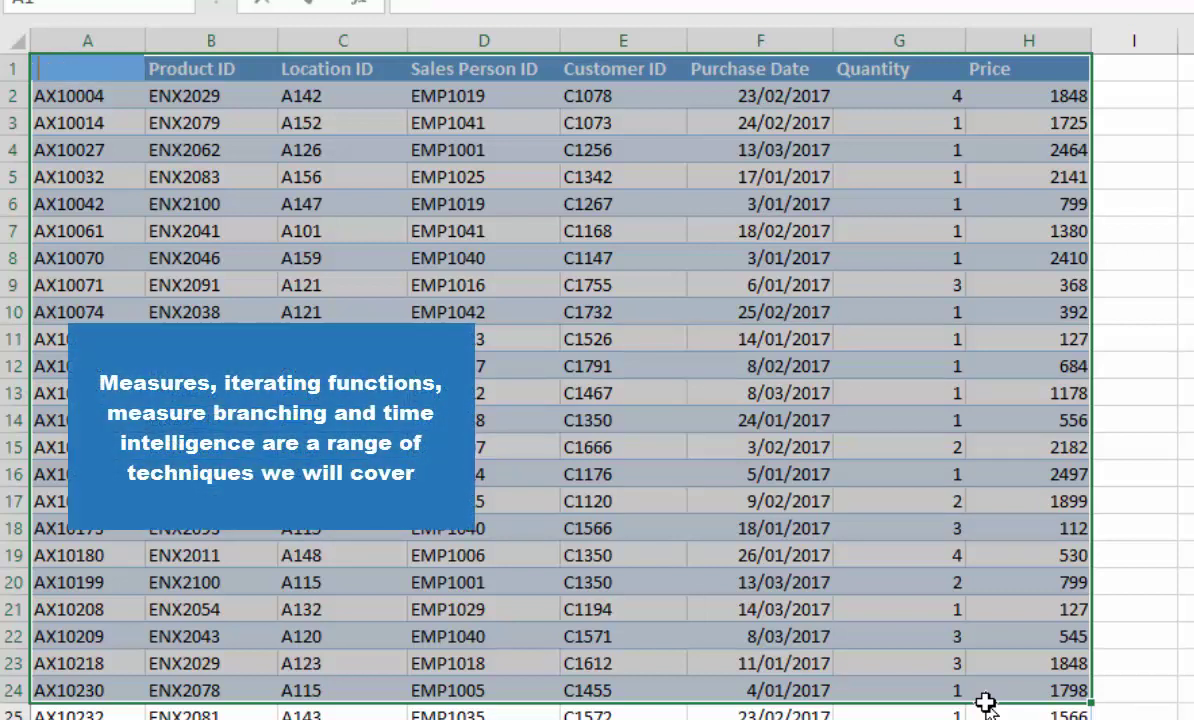
key(Escape)
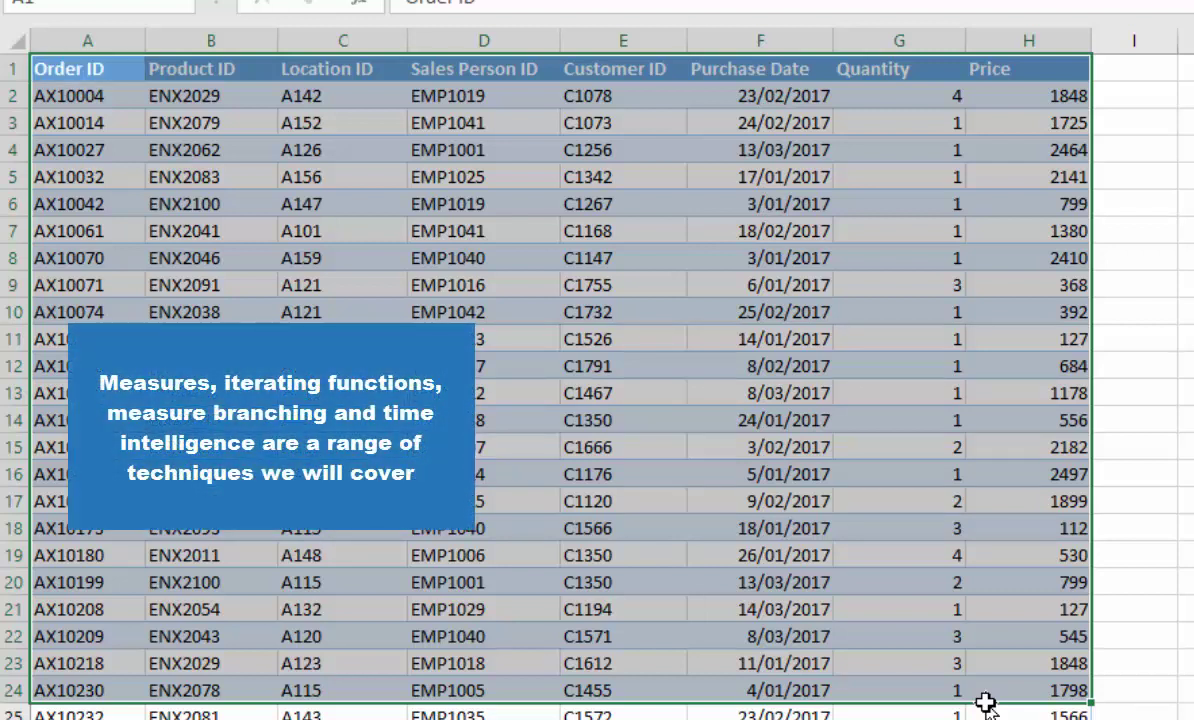